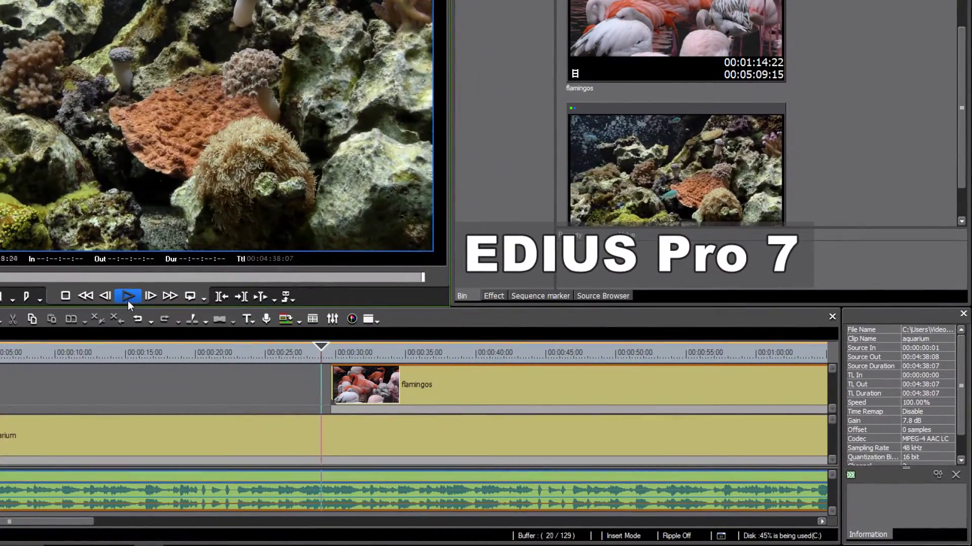
- Drag the Playback Stopped notice aside, away from the timeline
{"action": "left_click_drag", "start_coordinate": [121, 74], "coordinate": [213, 399]}
- Dismiss the Playback Stopped notice
{"action": "left_click", "coordinate": [220, 442]}
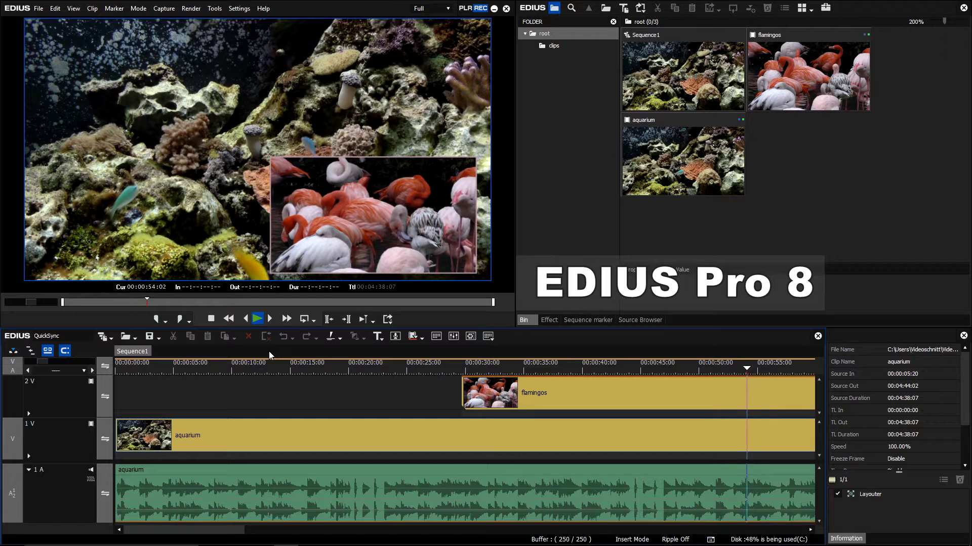
- Stop playback and start an H.264/AVC export through Print to File (F11)
{"action": "left_click", "coordinate": [213, 321]}
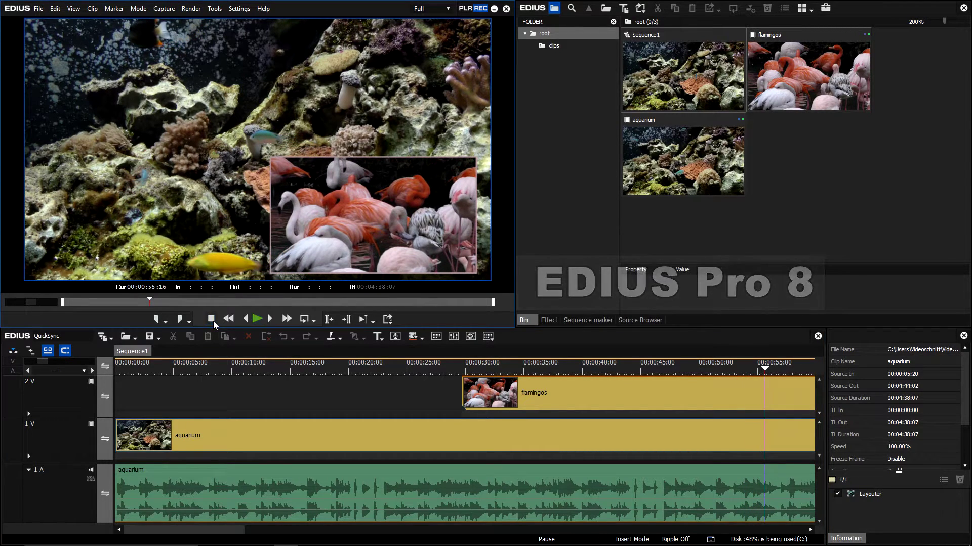
{"action": "key", "text": "F11"}
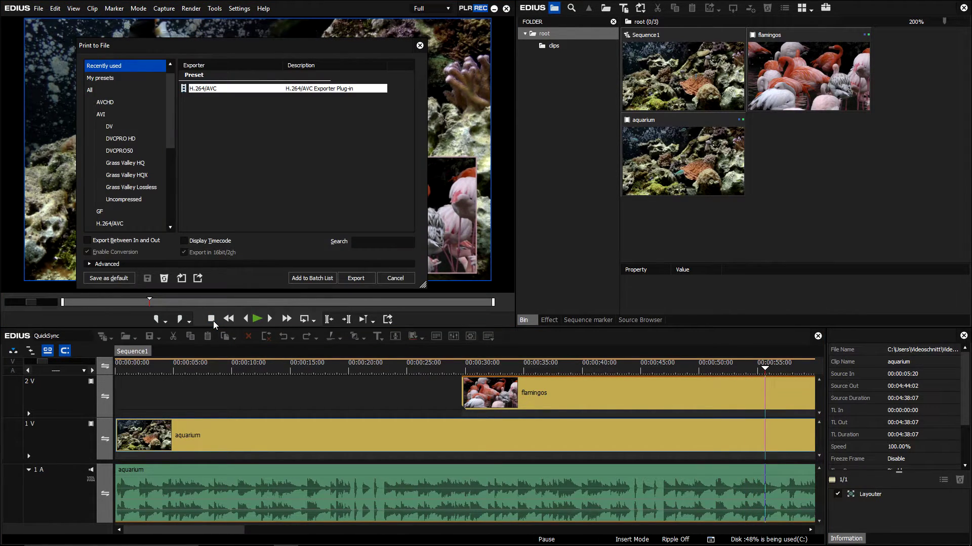
{"action": "left_click", "coordinate": [344, 279]}
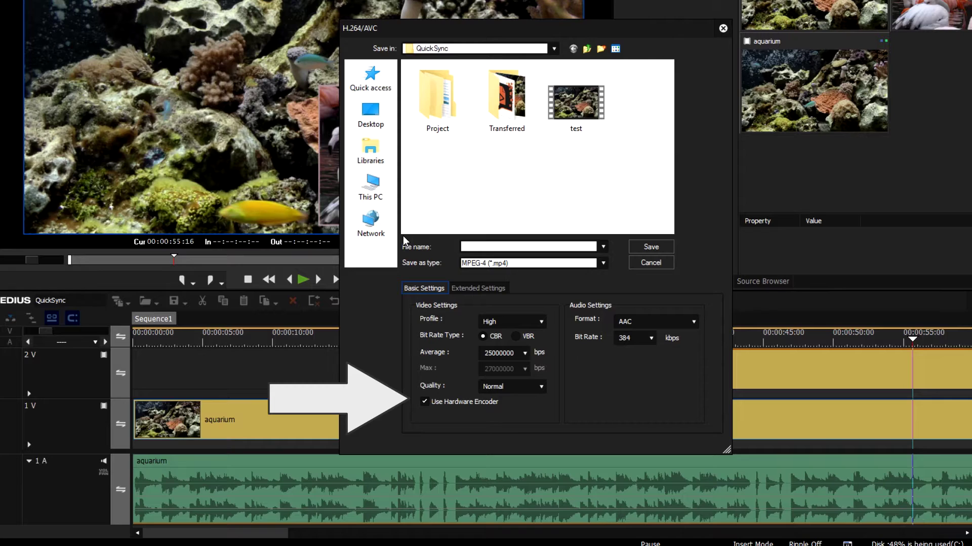